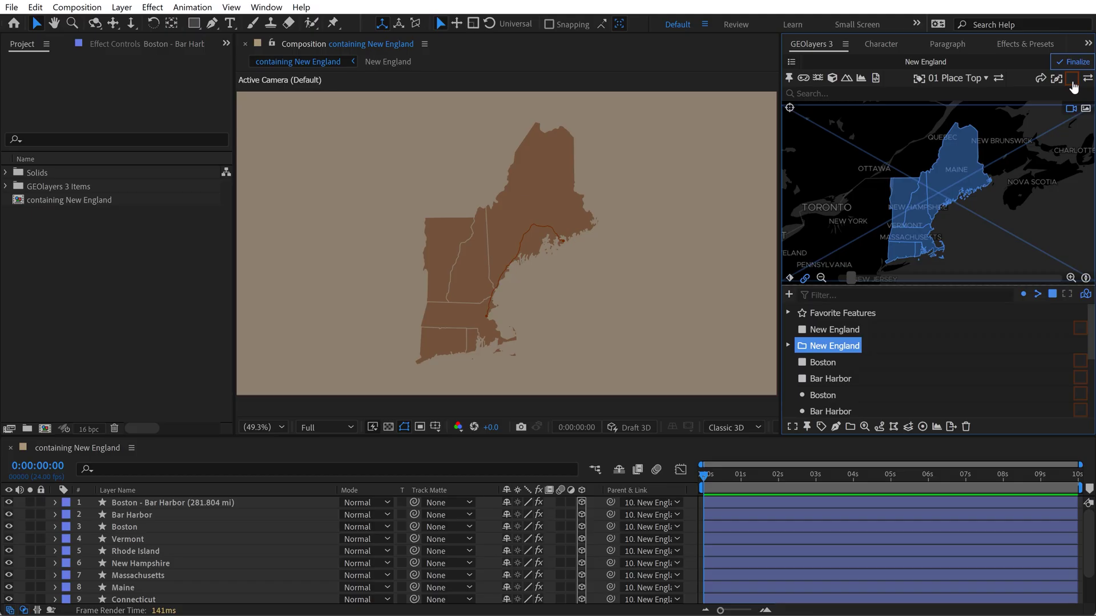
Draw the New England feature as a shape layer in the map composition using the olive-green fill style.
click(1058, 75)
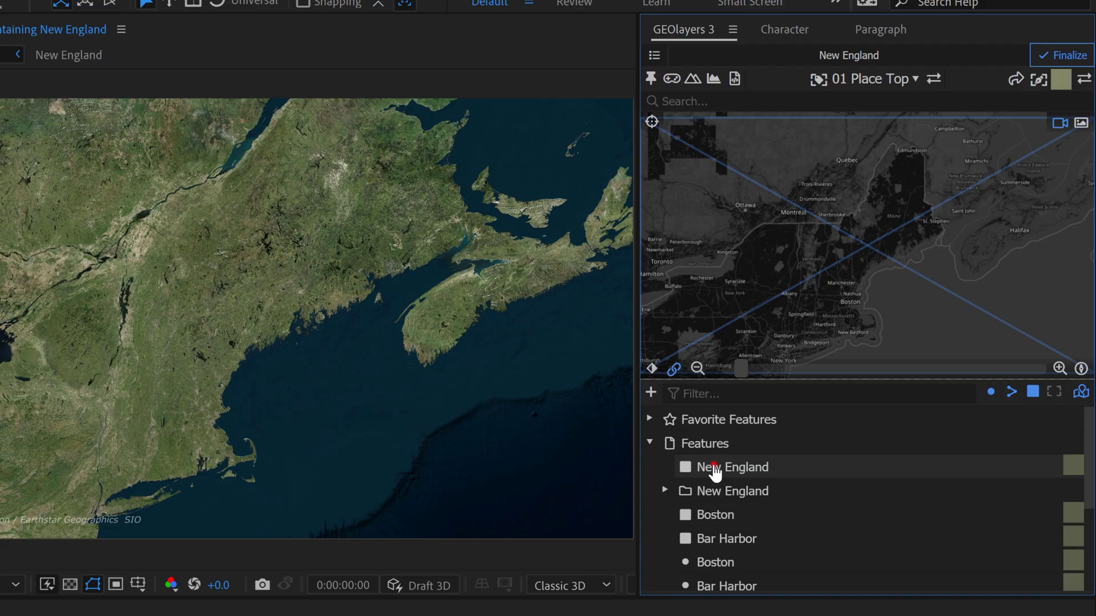
click(713, 468)
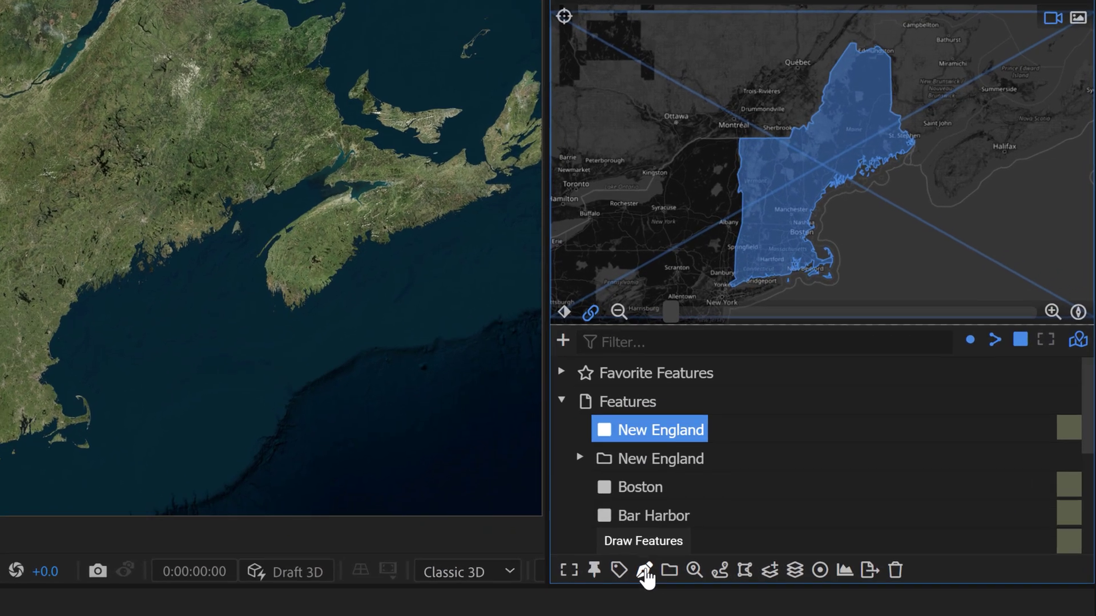
click(719, 582)
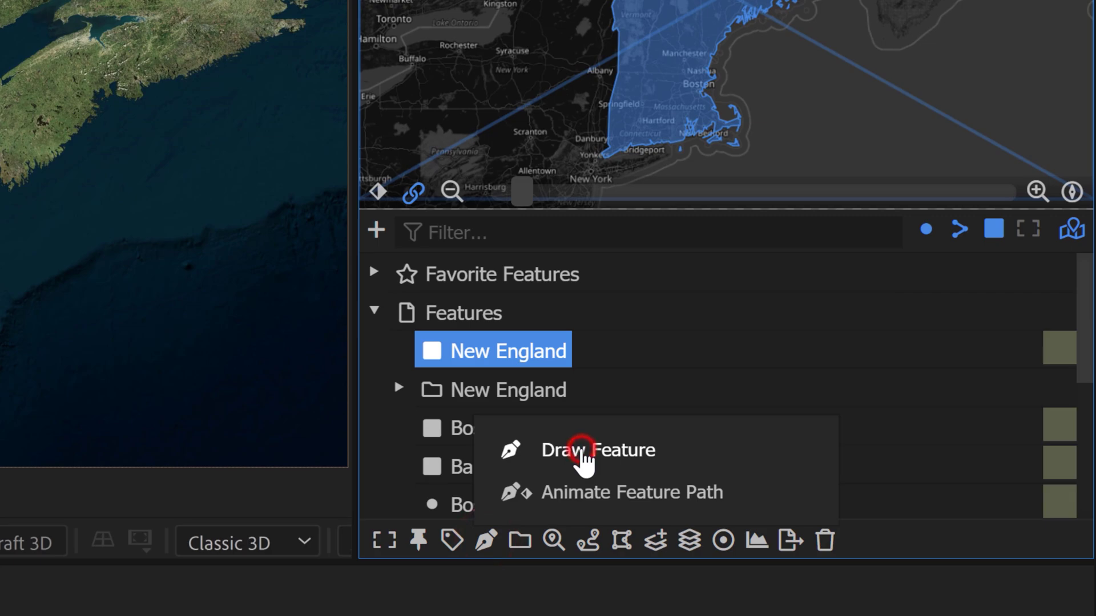
click(581, 451)
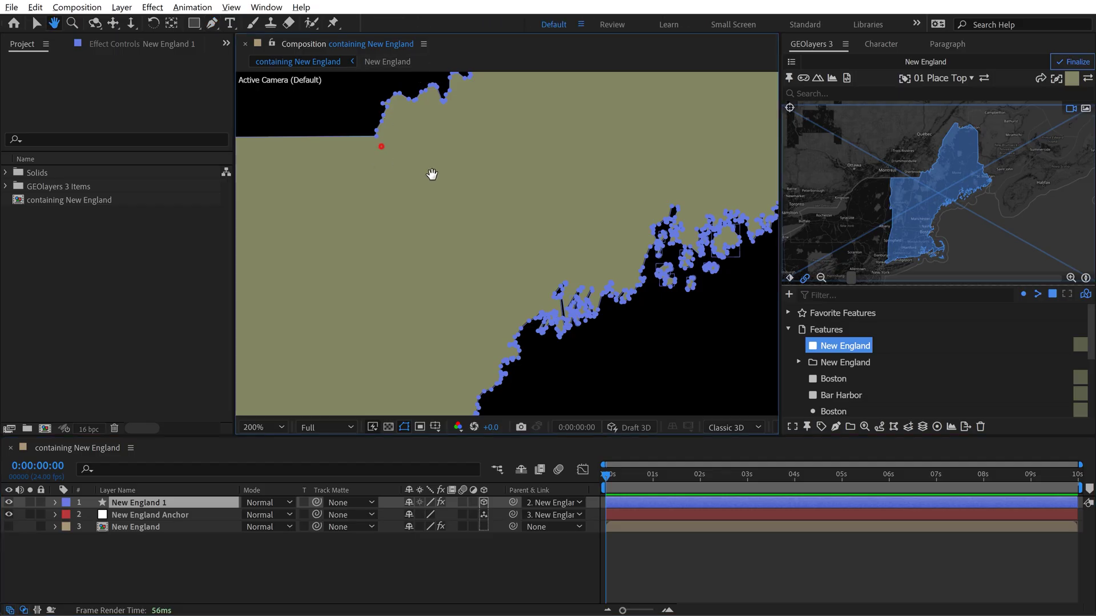
Examine the path points along the New England shape's border up close with the Pen tool.
scroll(524, 230, up, 2)
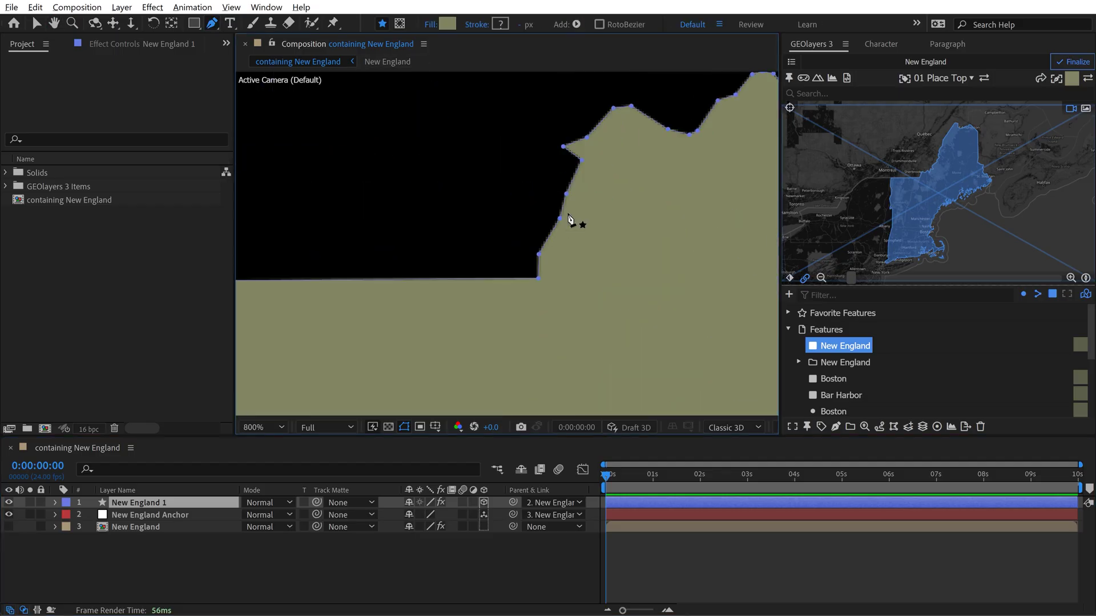
key(shift+/)
click(231, 558)
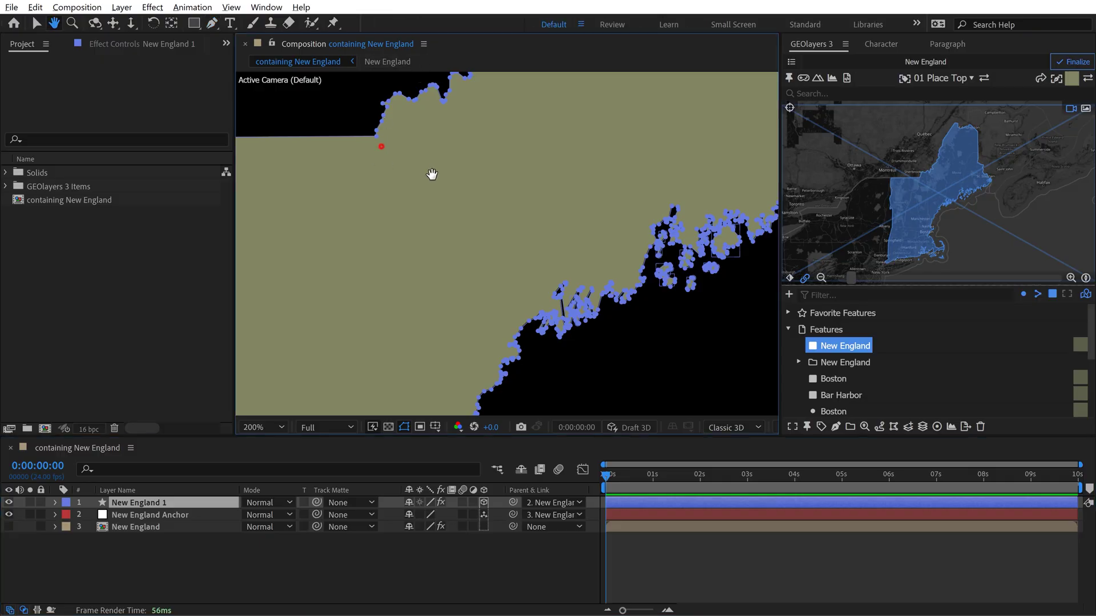
key(g)
scroll(525, 232, up, 2)
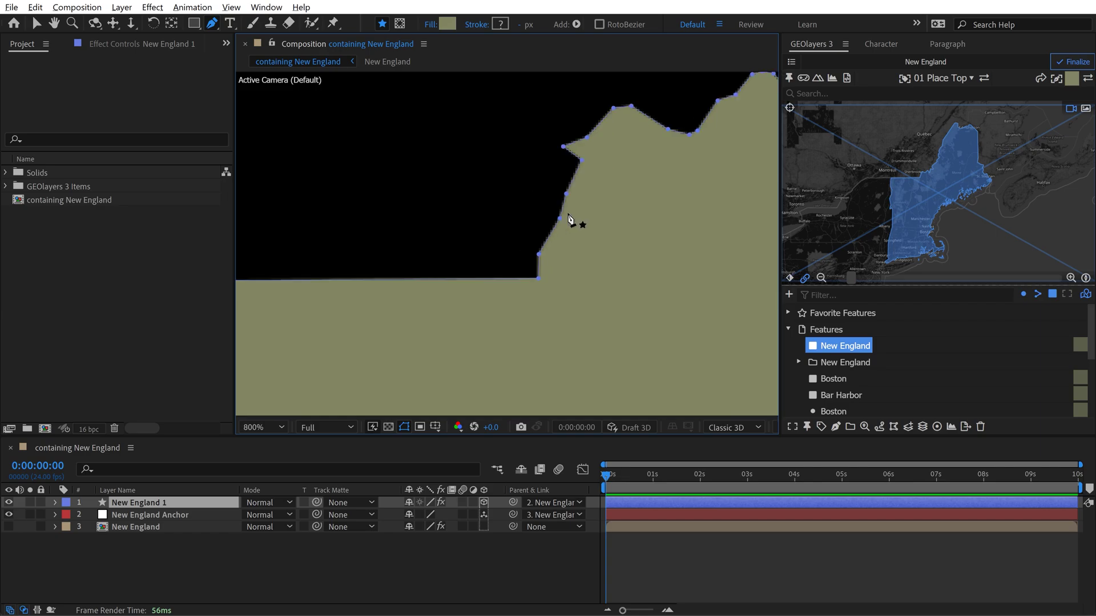
scroll(566, 195, down, 4)
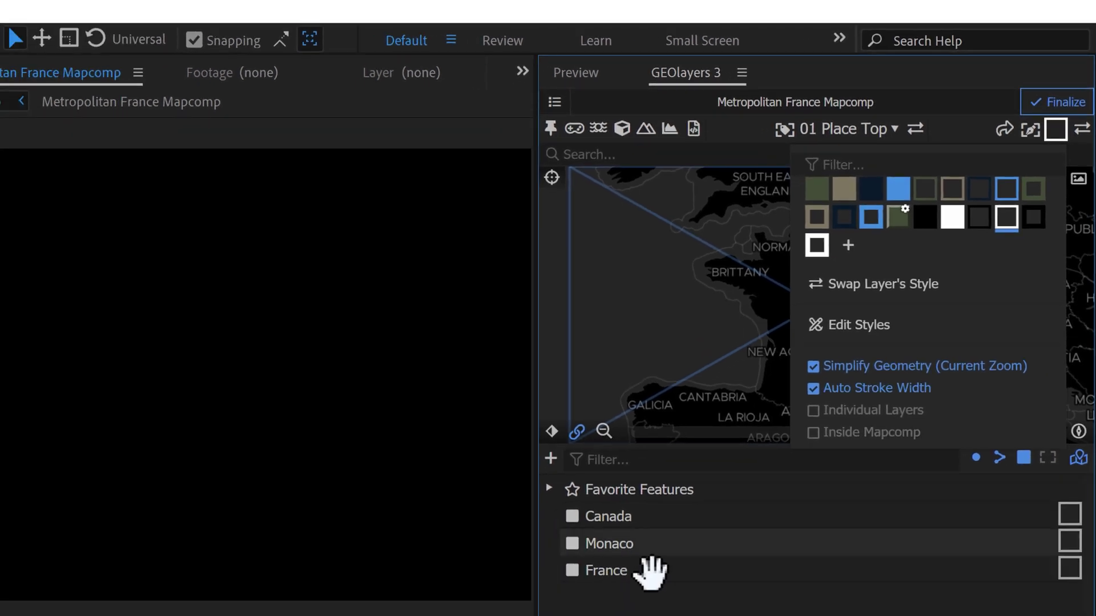
Draw the France feature on the Metropolitan France Mapcomp as a shape layer with a white outline.
click(556, 615)
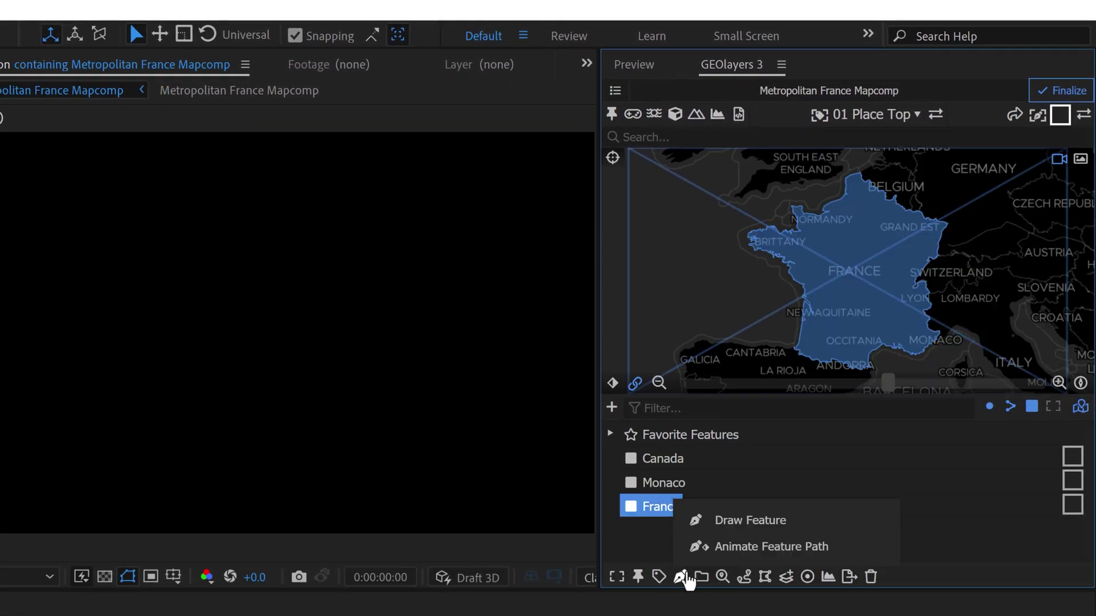
click(751, 520)
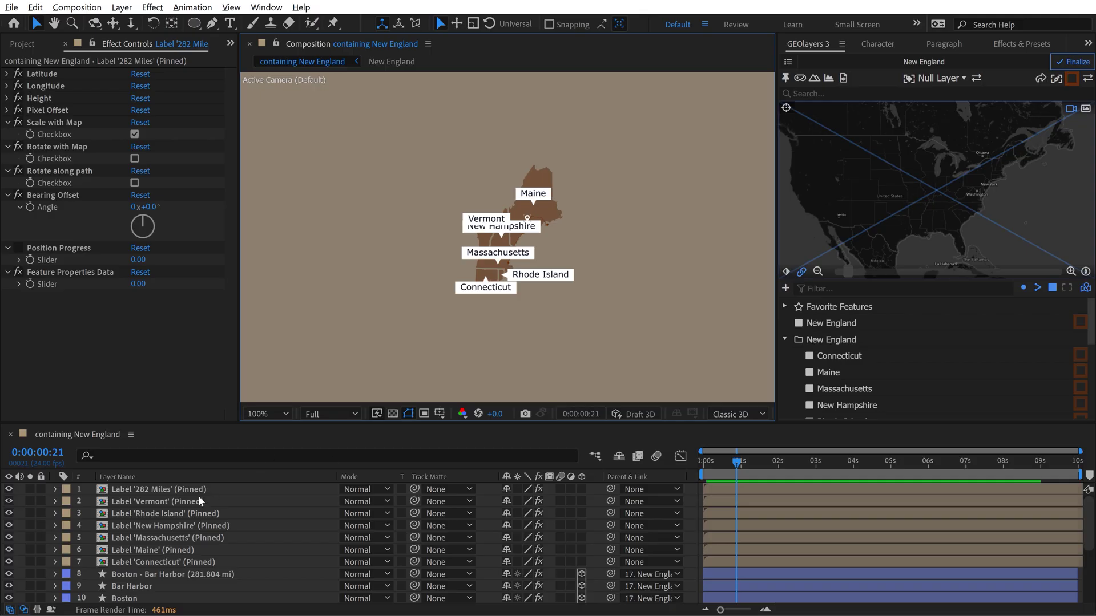
Enable Scale with Map on the pinned Vermont, Rhode Island, New Hampshire, Massachusetts, Maine and Connecticut label layers.
click(139, 502)
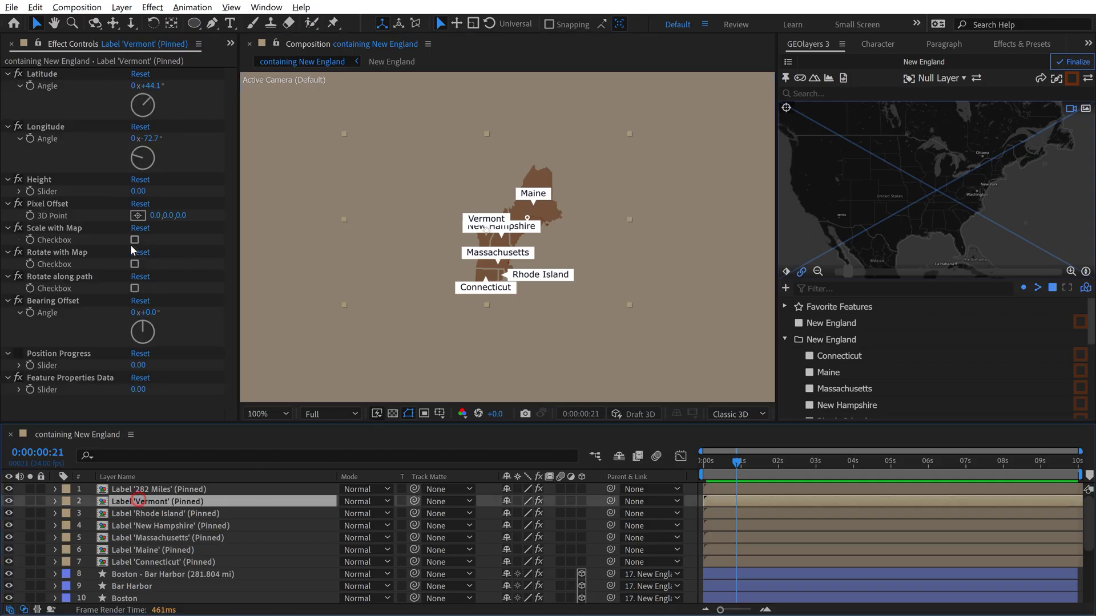
click(199, 514)
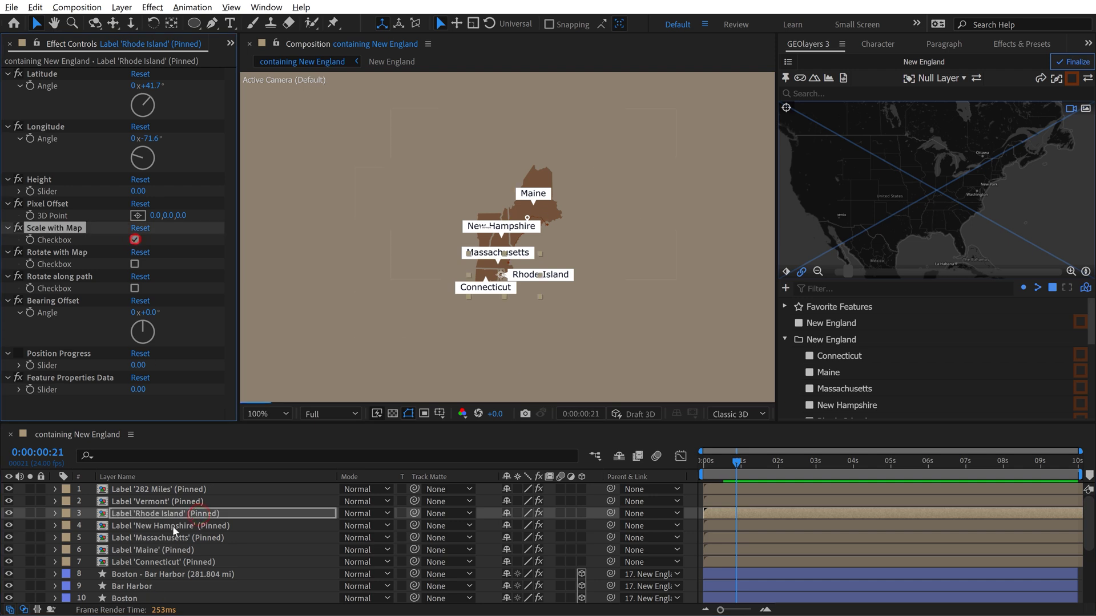
click(172, 526)
click(135, 240)
click(188, 537)
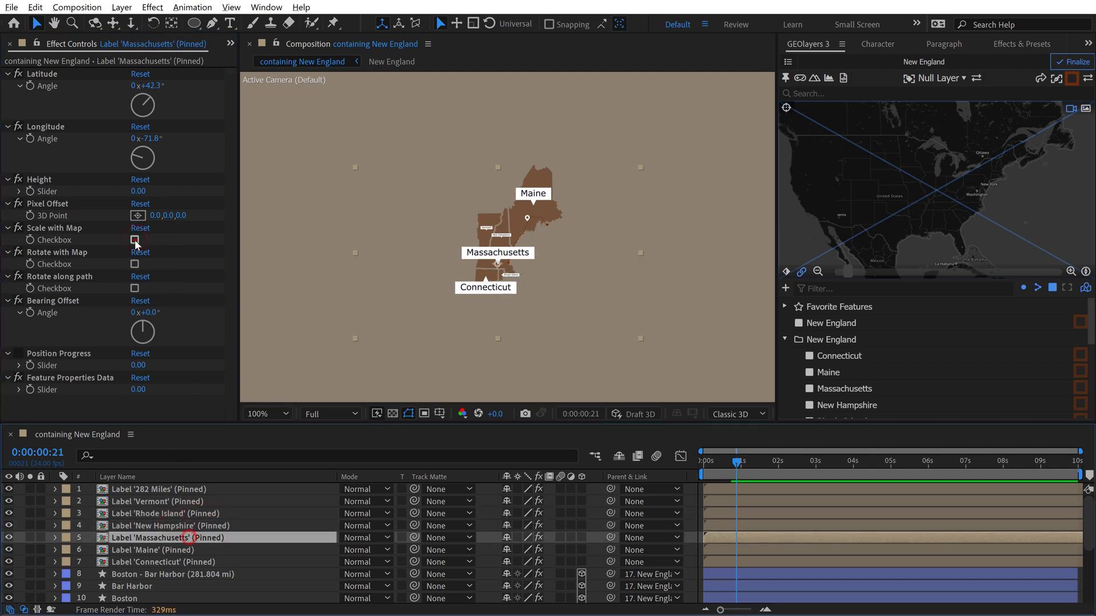
click(186, 550)
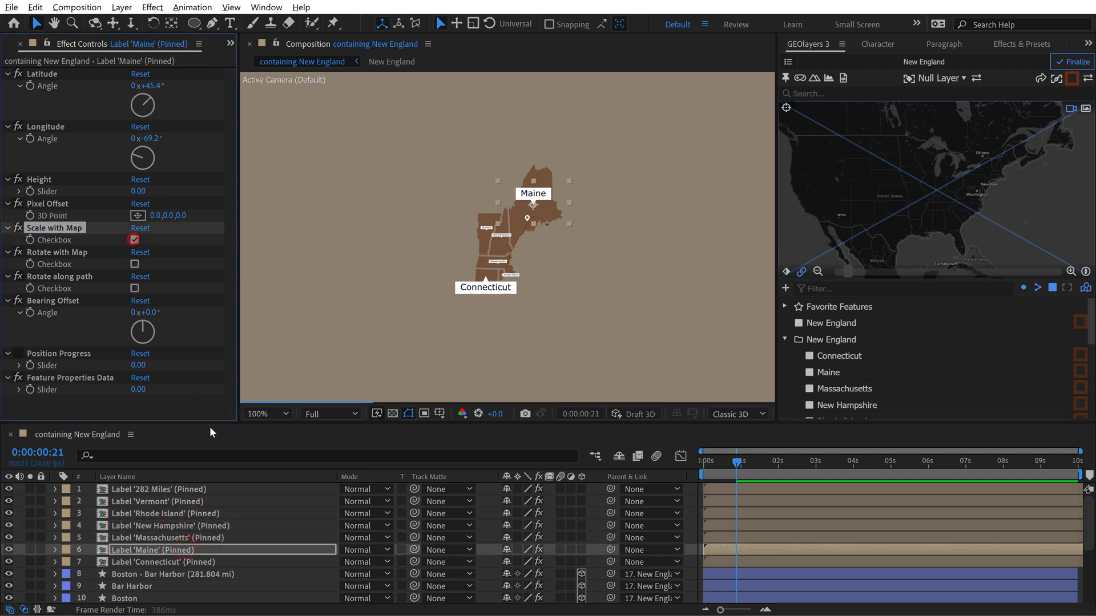
click(167, 561)
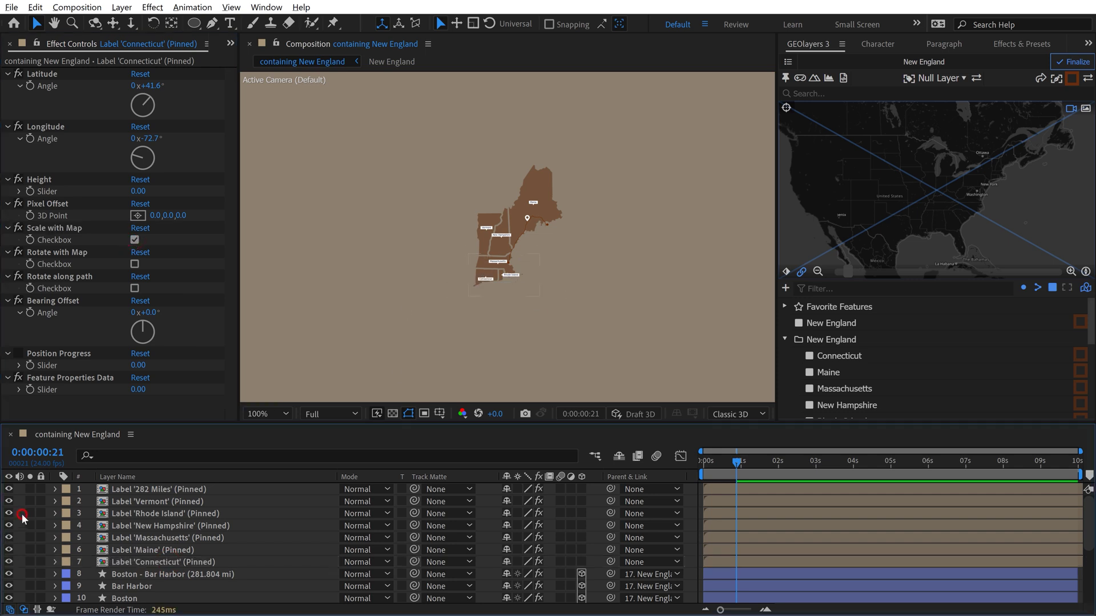
click(149, 489)
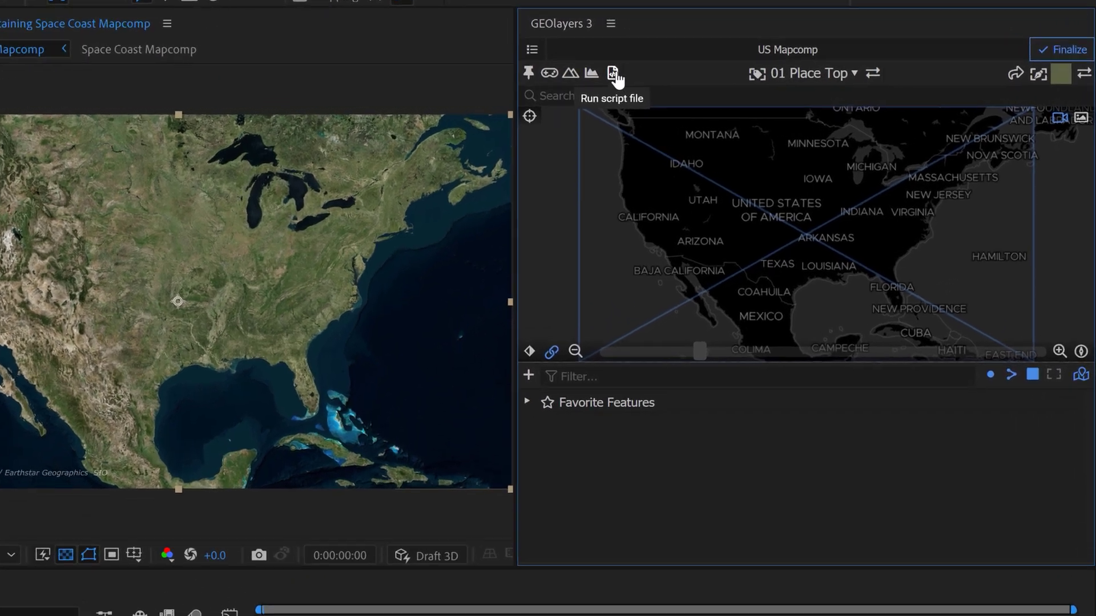
Run the draw mapcomp view script and choose Space Coast Mapcomp for drawing the view outline.
click(766, 81)
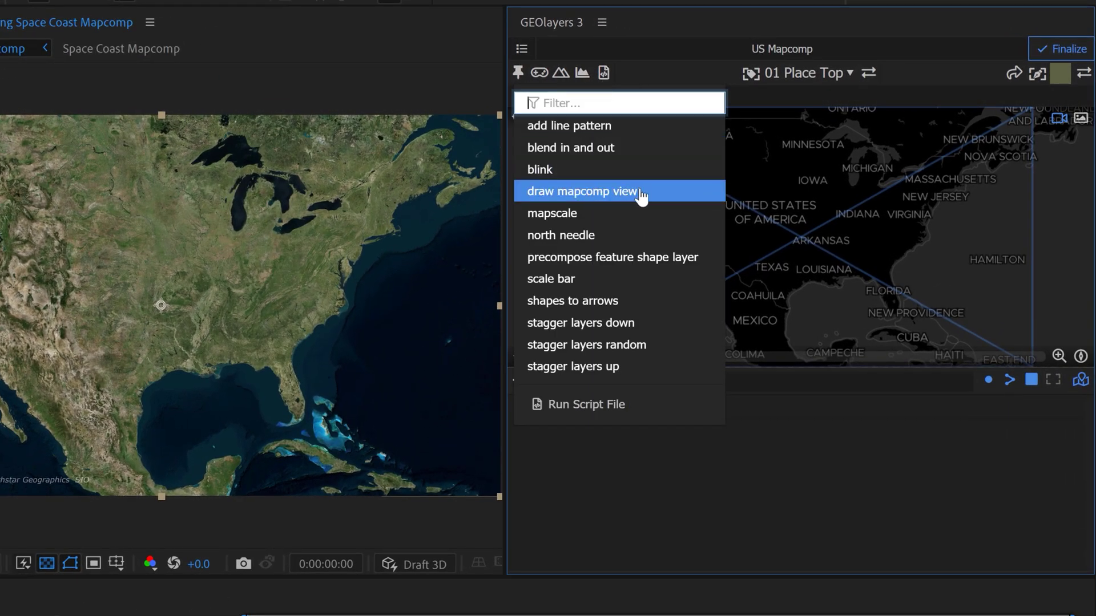
click(642, 192)
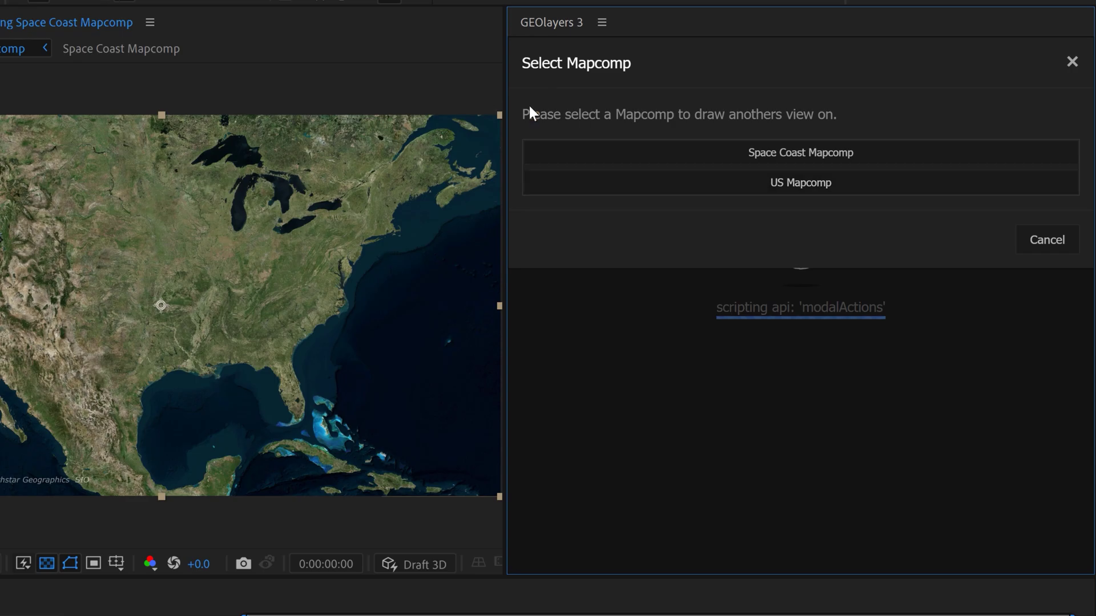
click(801, 153)
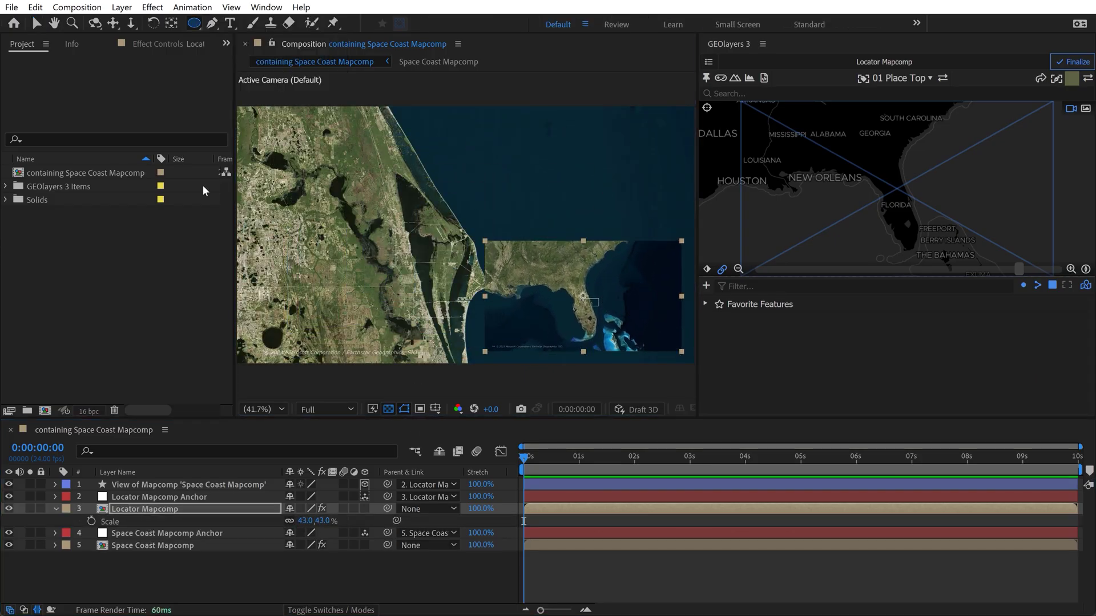
Add a Stroke layer style to the circularly masked Locator Mapcomp layer.
click(122, 8)
mouse_move(168, 379)
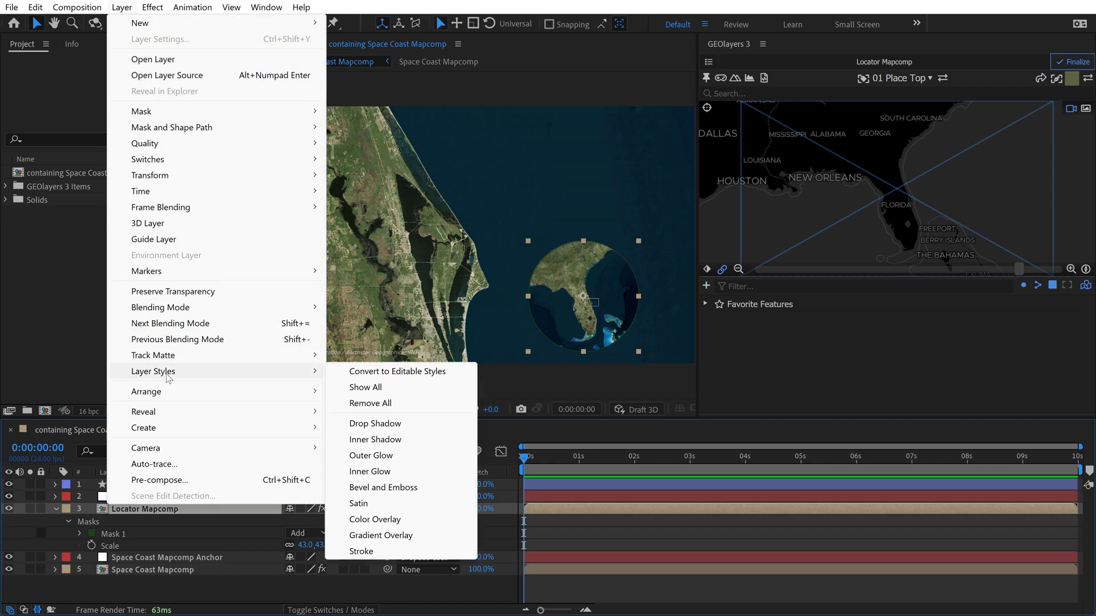
click(362, 551)
click(293, 557)
key(Return)
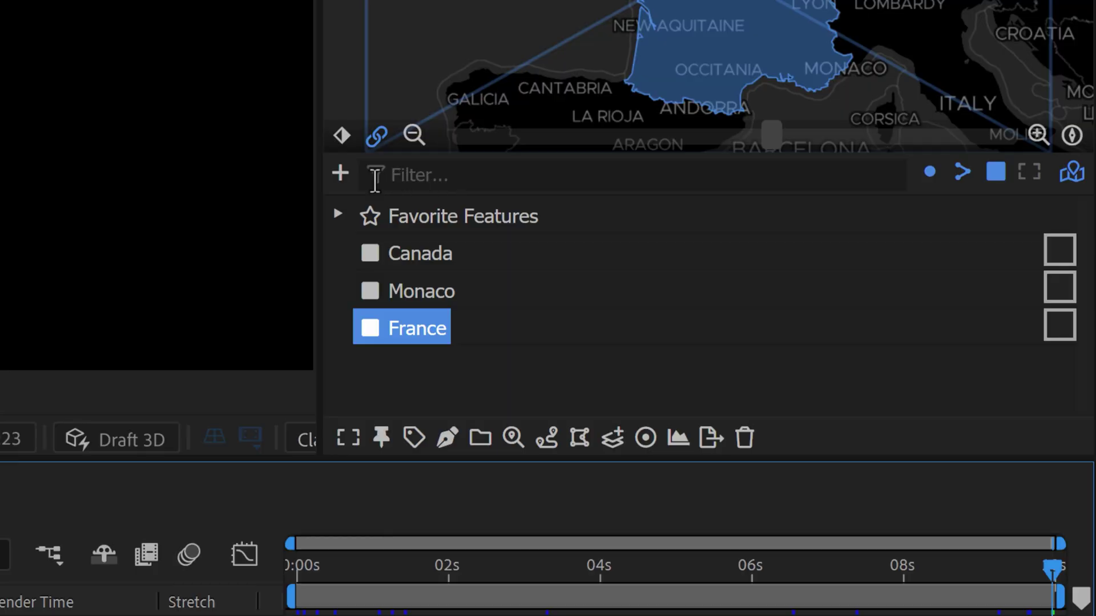
Open Download Features for the Metropolitan France Mapcomp and browse the available Natural Earth datasets.
click(341, 178)
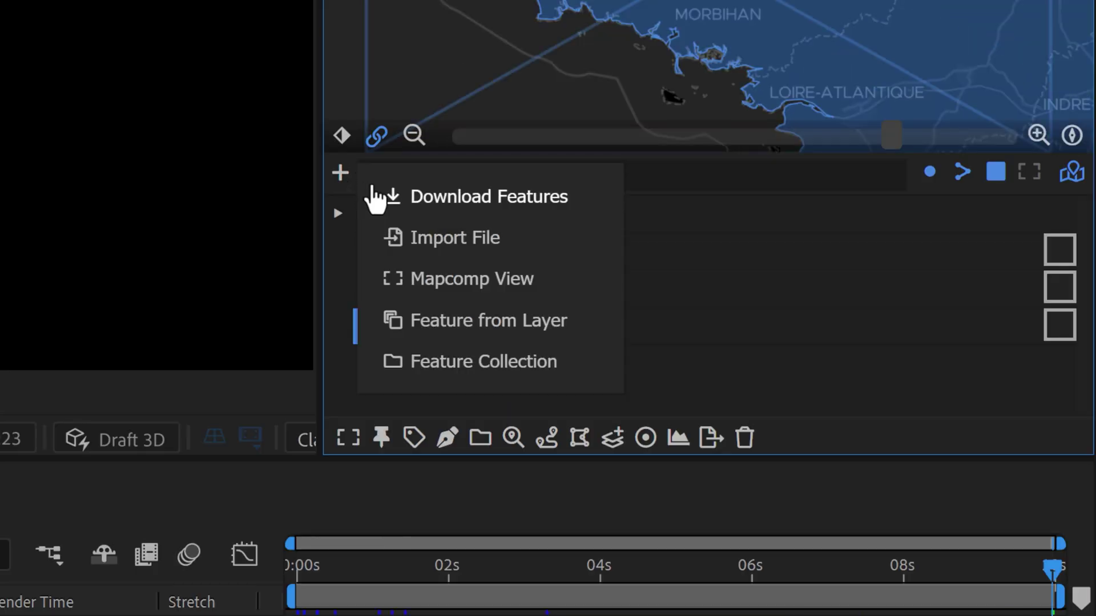
click(582, 200)
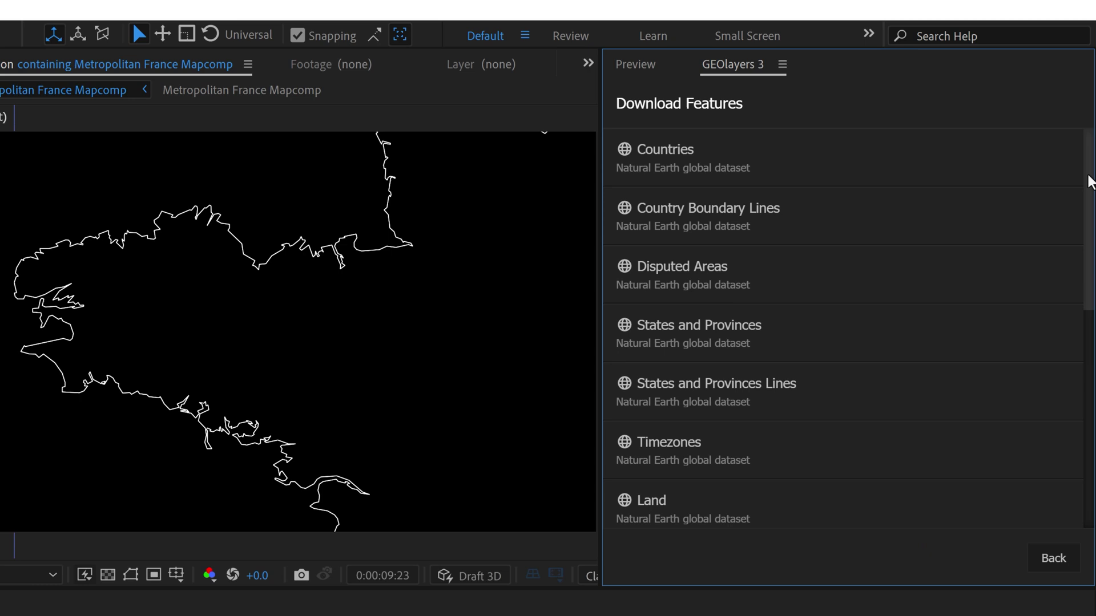
drag(1090, 181, 1091, 240)
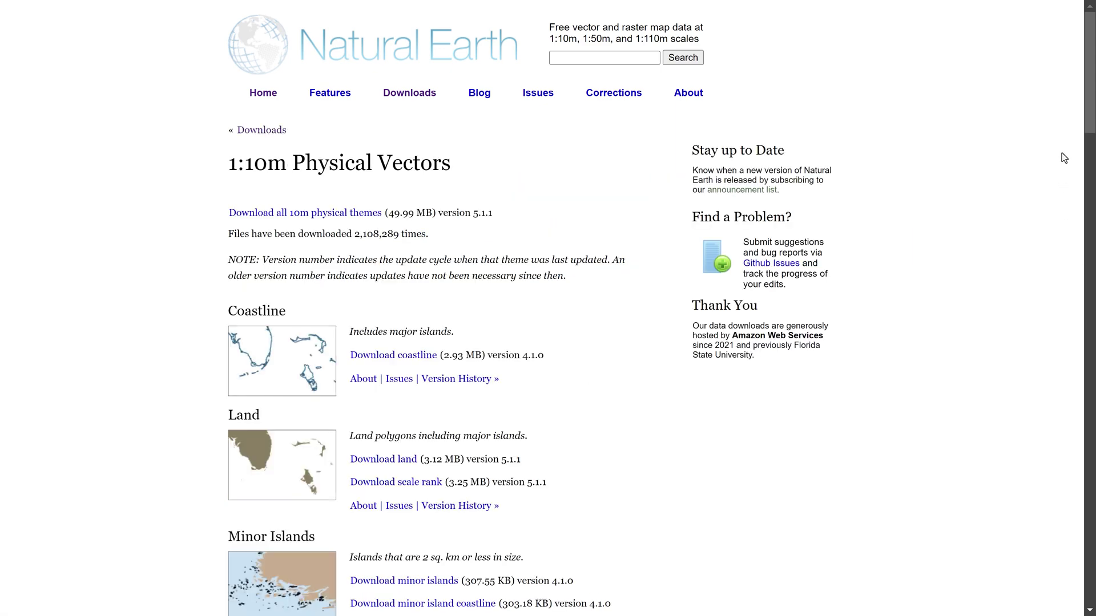
On the Natural Earth website, look through the 1:10m Physical Vectors downloads from Coastline to Bathymetry.
scroll(1090, 69, down, 5)
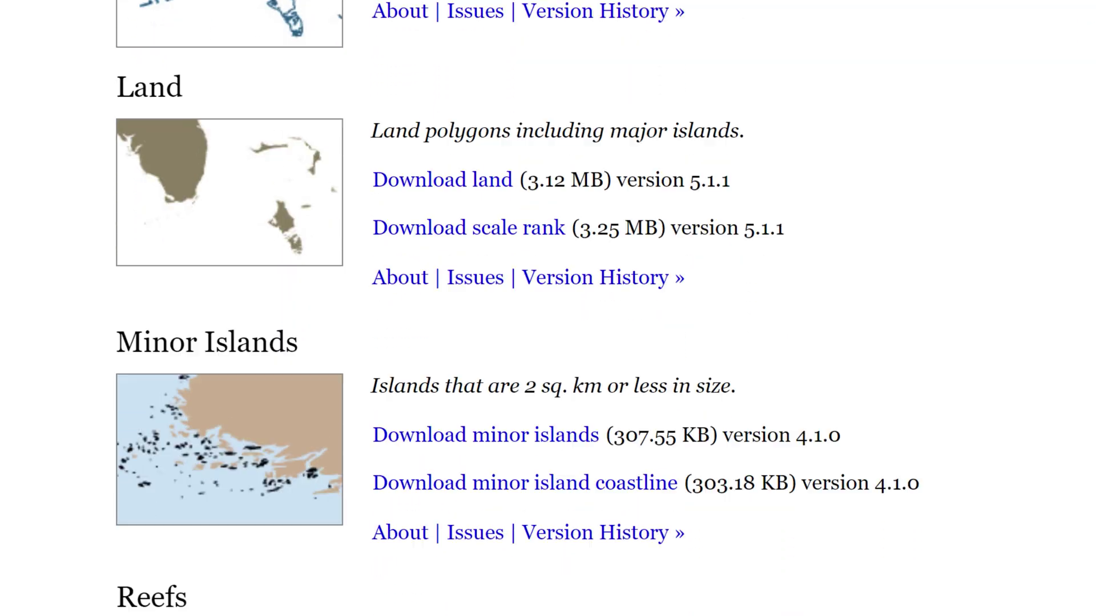
scroll(548, 308, down, 15)
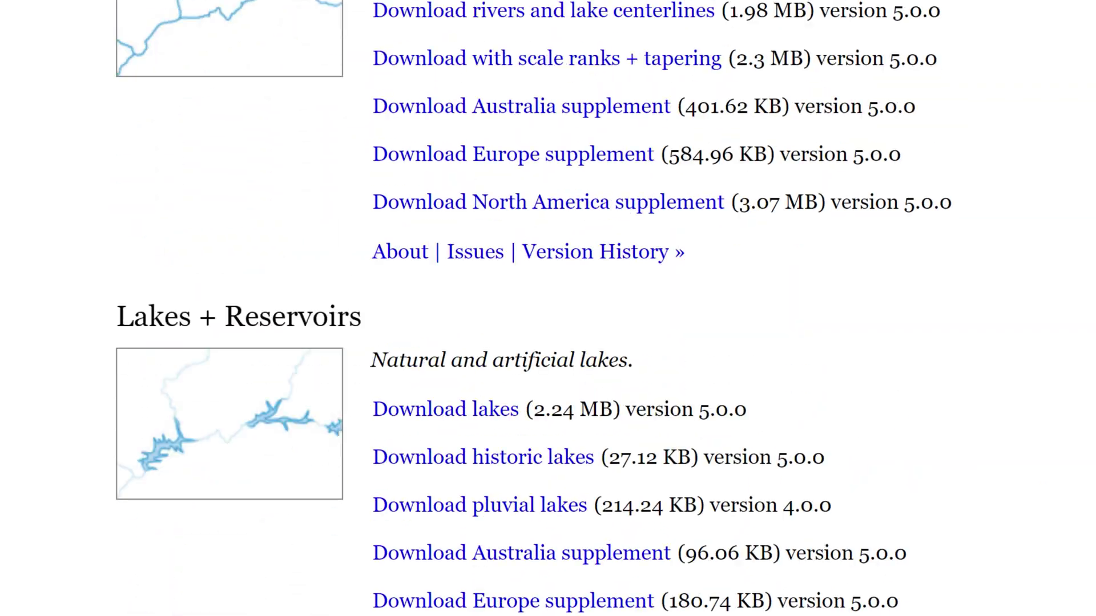
scroll(548, 308, down, 12)
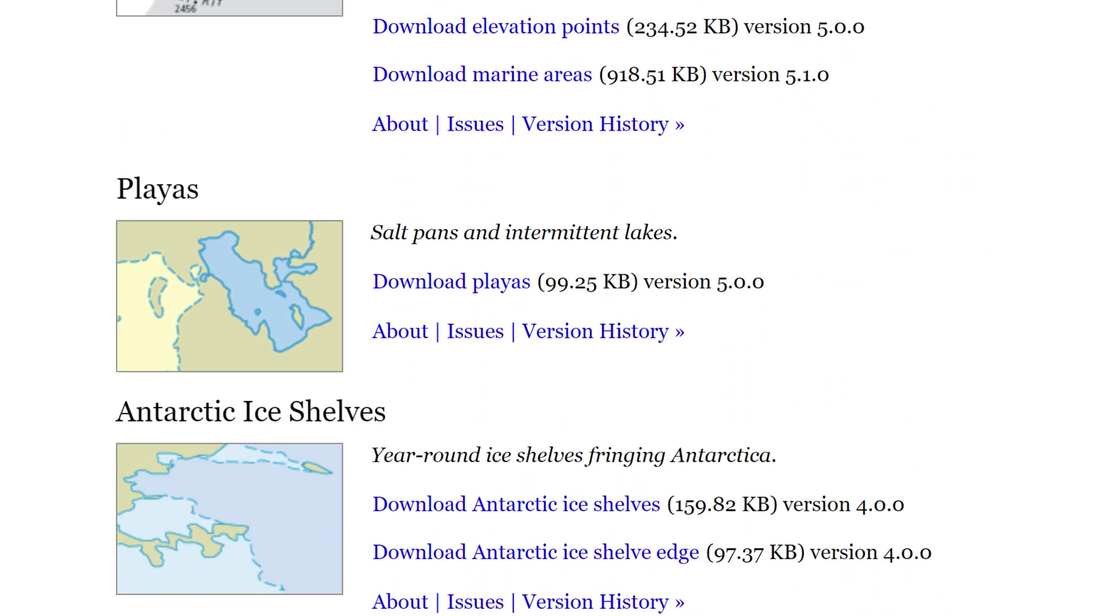
scroll(548, 308, down, 4)
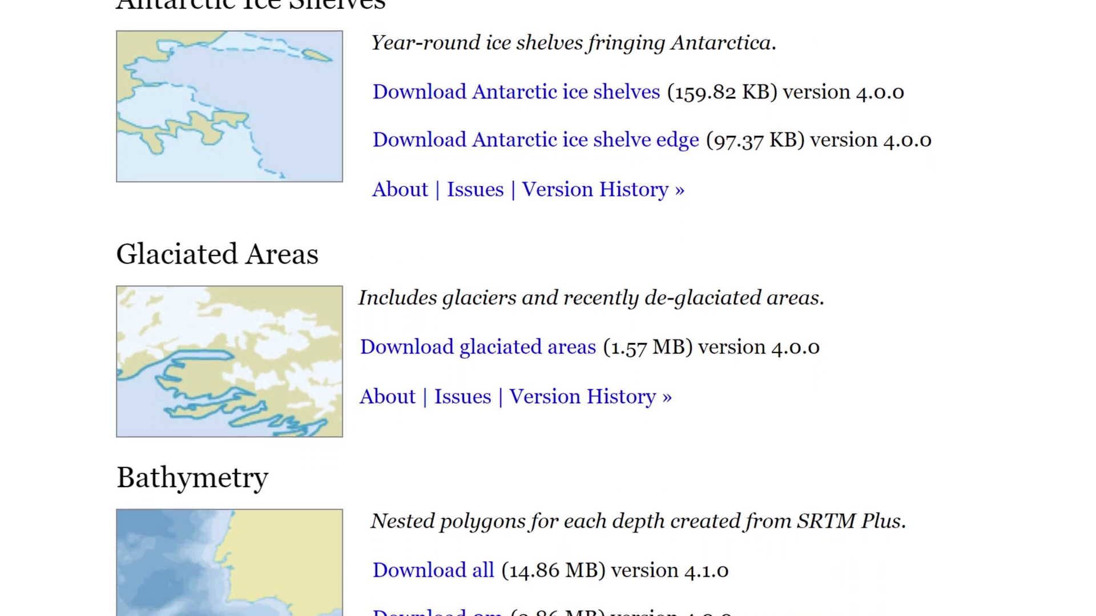
scroll(548, 308, down, 1)
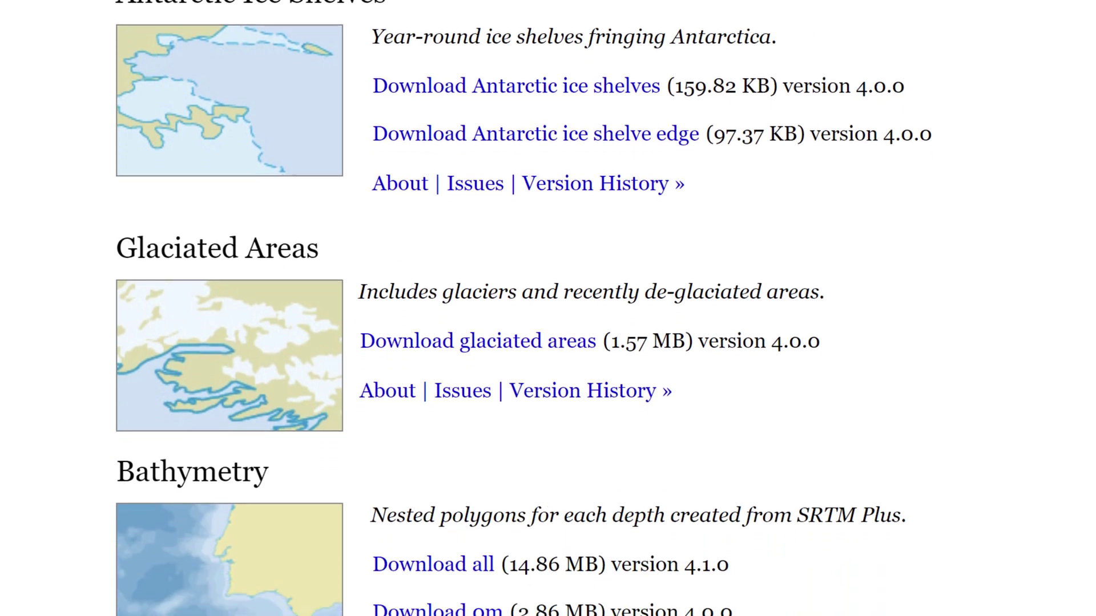
scroll(548, 308, down, 7)
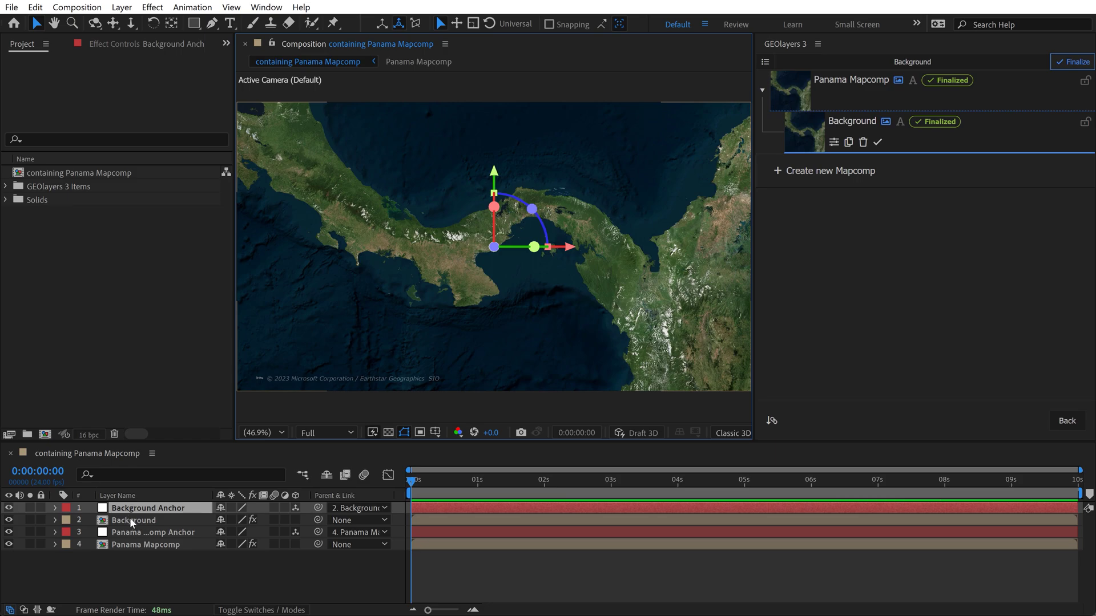
Assign the Panama MATTE layer as track matte for the Panama Mapcomp layer and solo Panama Mapcomp.
shift+click(129, 519)
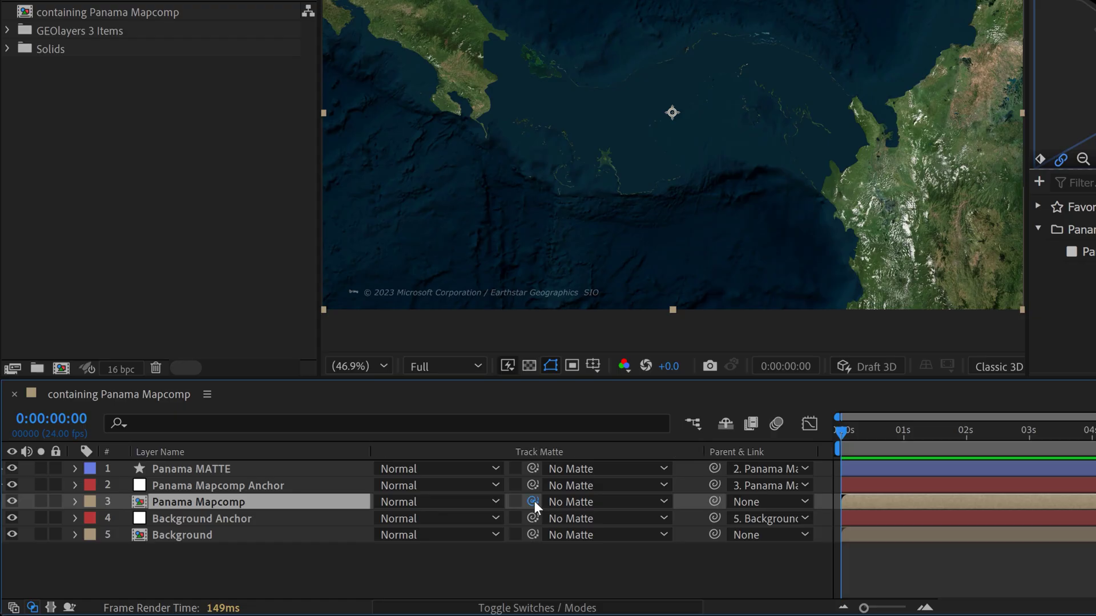
drag(534, 501, 178, 470)
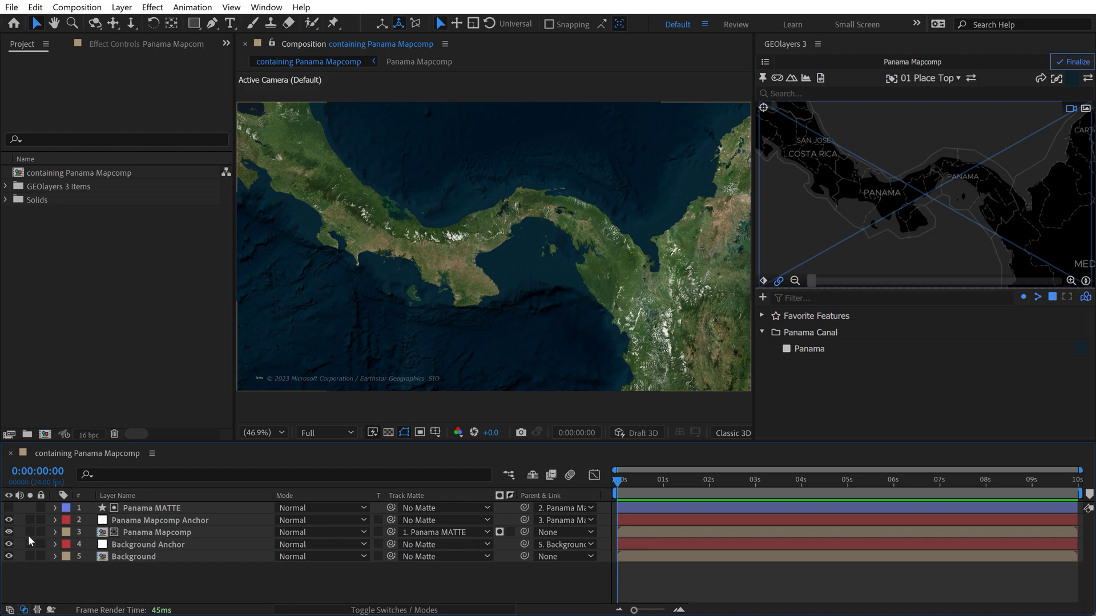
click(29, 532)
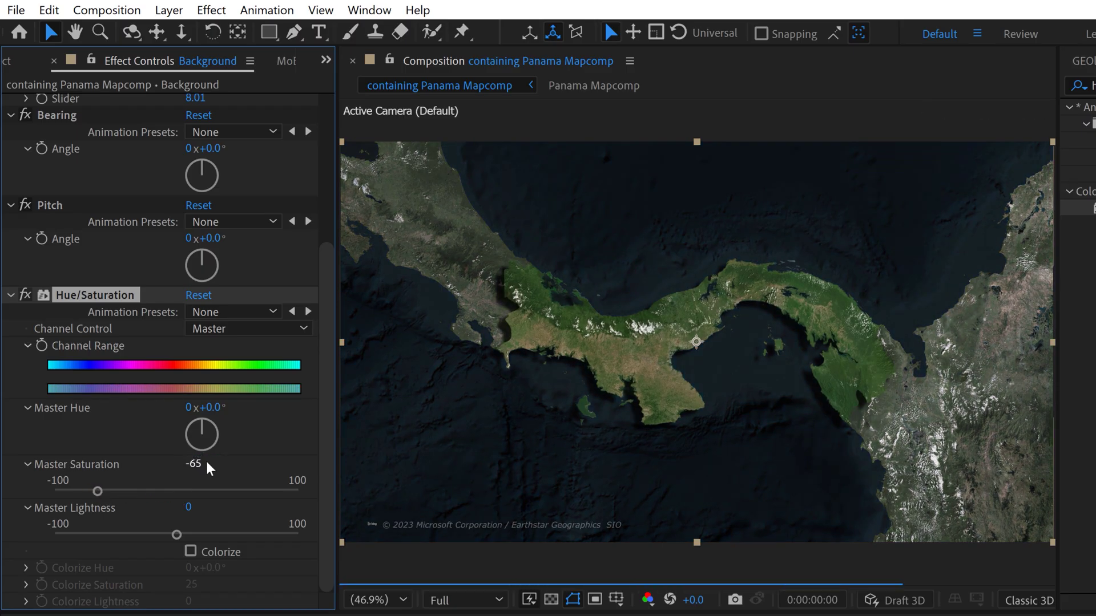
Lower the Background layer's Hue/Saturation Master Lightness and set the Vignette layer's CC Vignette Angle of View to 53.3.
drag(176, 536, 155, 535)
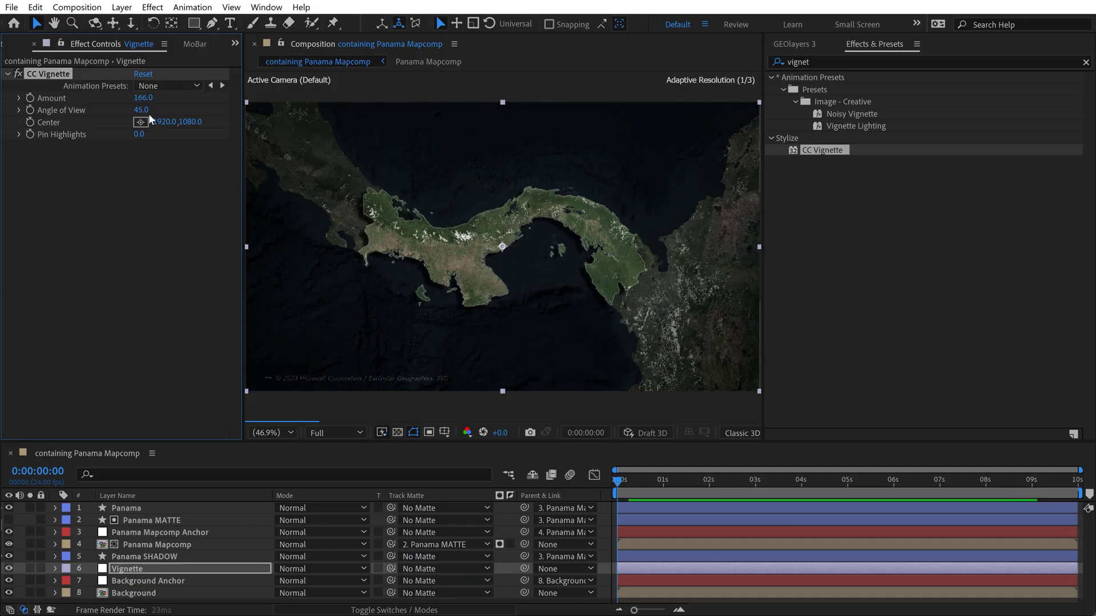
drag(210, 101, 222, 99)
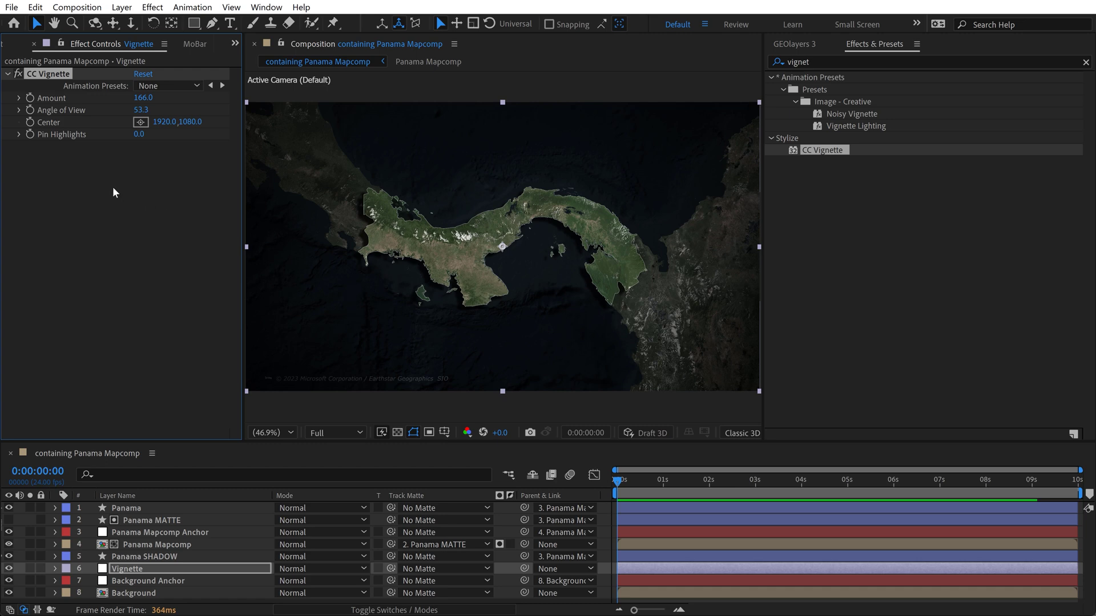
Apply the white-stroked Thin Country Border shape layer style and select the Panama feature in the Panama Canal folder.
click(120, 244)
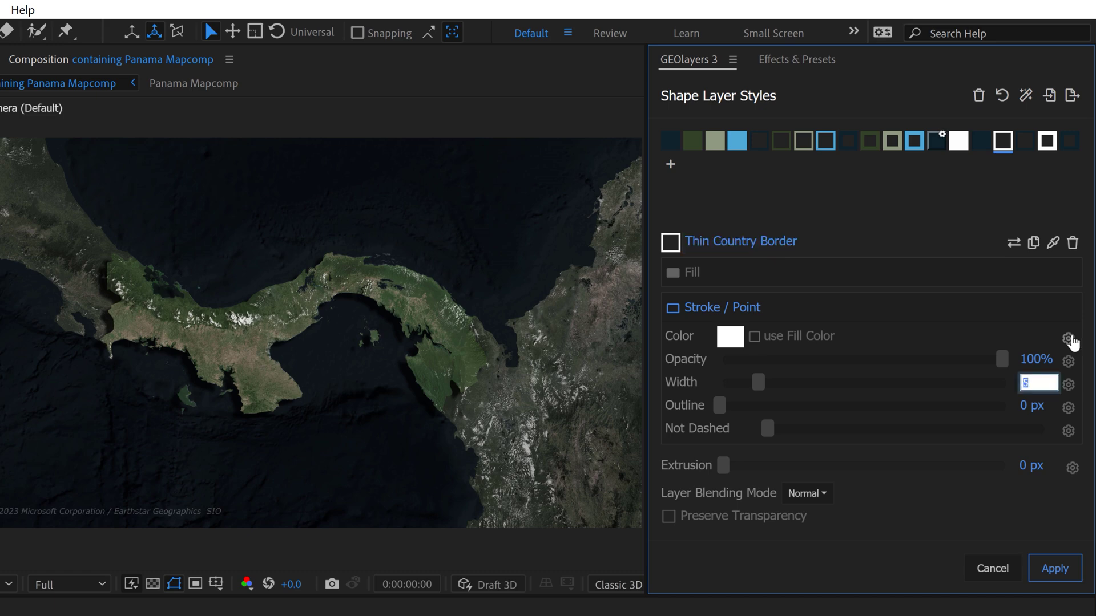
click(1054, 568)
click(724, 471)
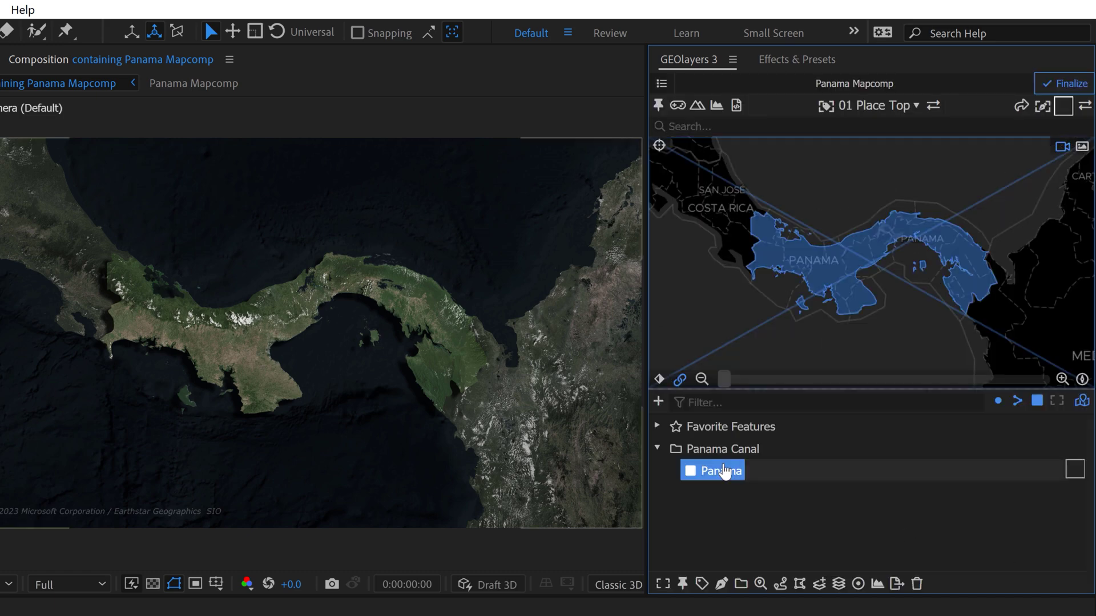
click(775, 532)
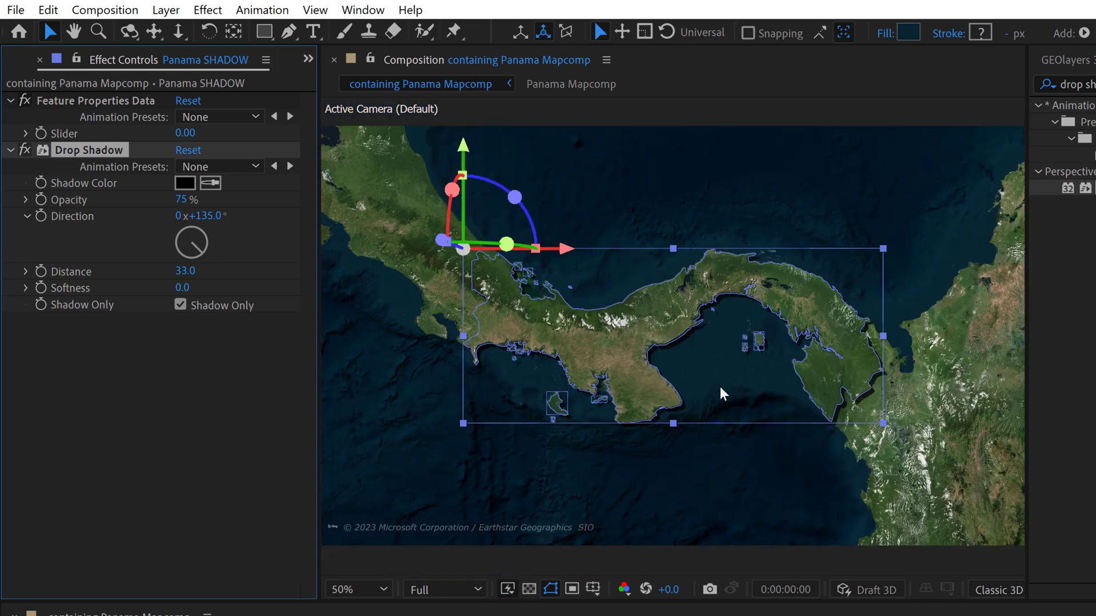
Set the Panama SHADOW layer's Drop Shadow to Distance 55, Direction 235° and Softness 35.
scroll(712, 364, up, 2)
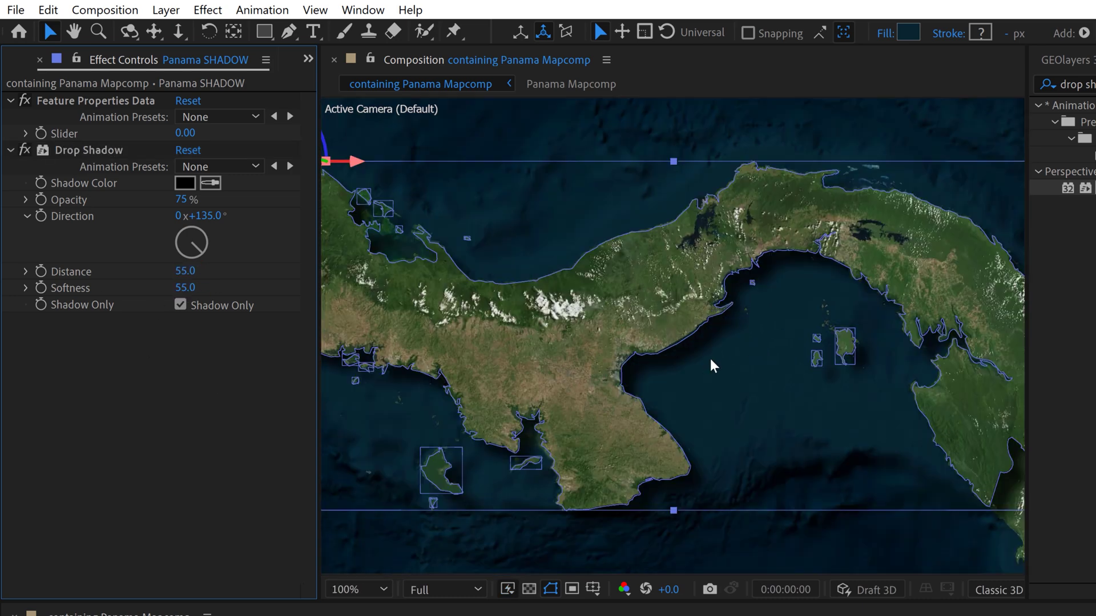
drag(189, 255, 179, 251)
scroll(526, 378, down, 2)
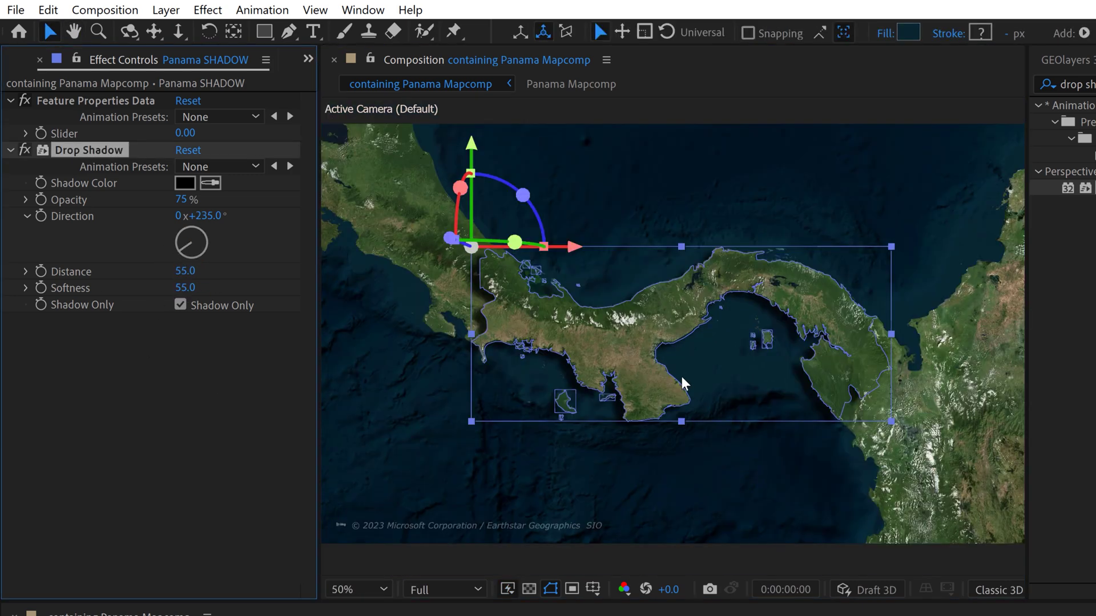
key(ctrl+shift+a)
click(185, 287)
text(35)
key(Return)
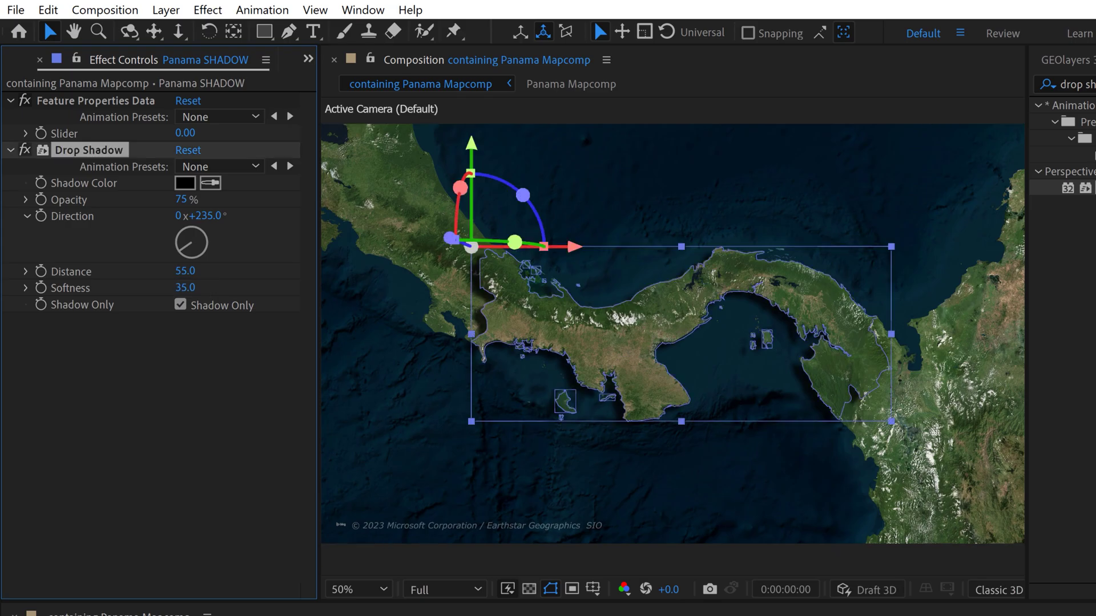
key(ctrl+shift+a)
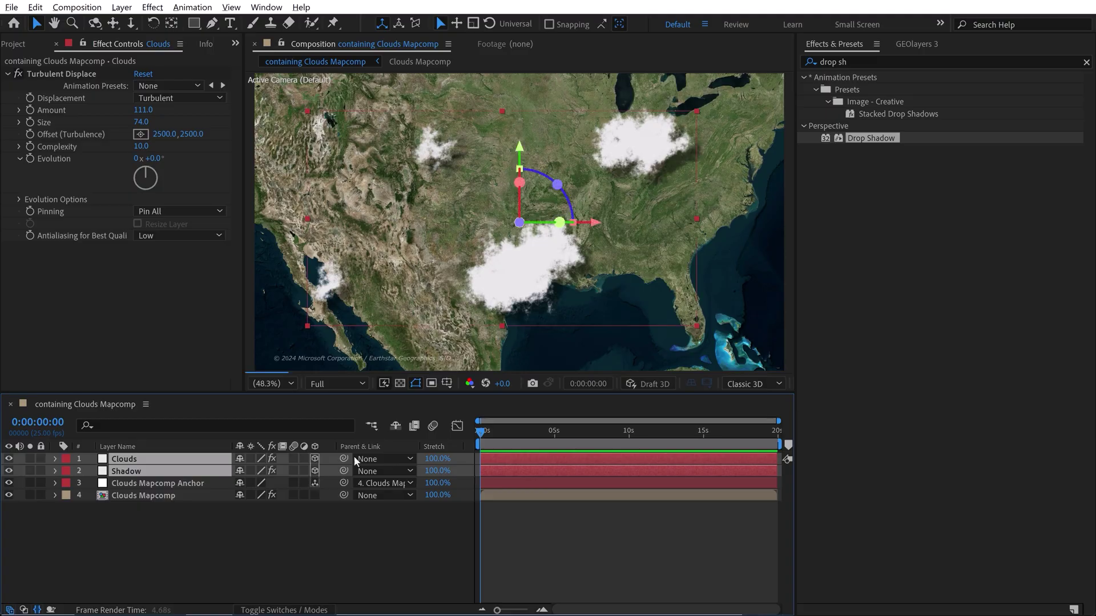
Parent the Clouds and Shadow layers to Clouds Mapcomp Anchor, and add Texturize to Clouds using the Texture layer as source.
click(134, 463)
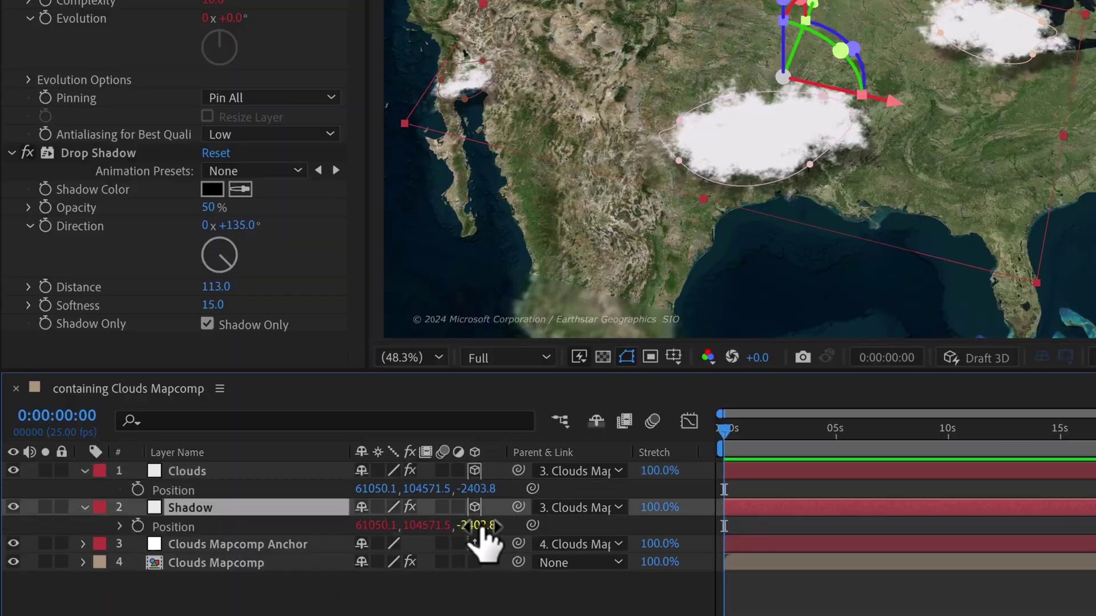
scroll(1040, 306, up, 3)
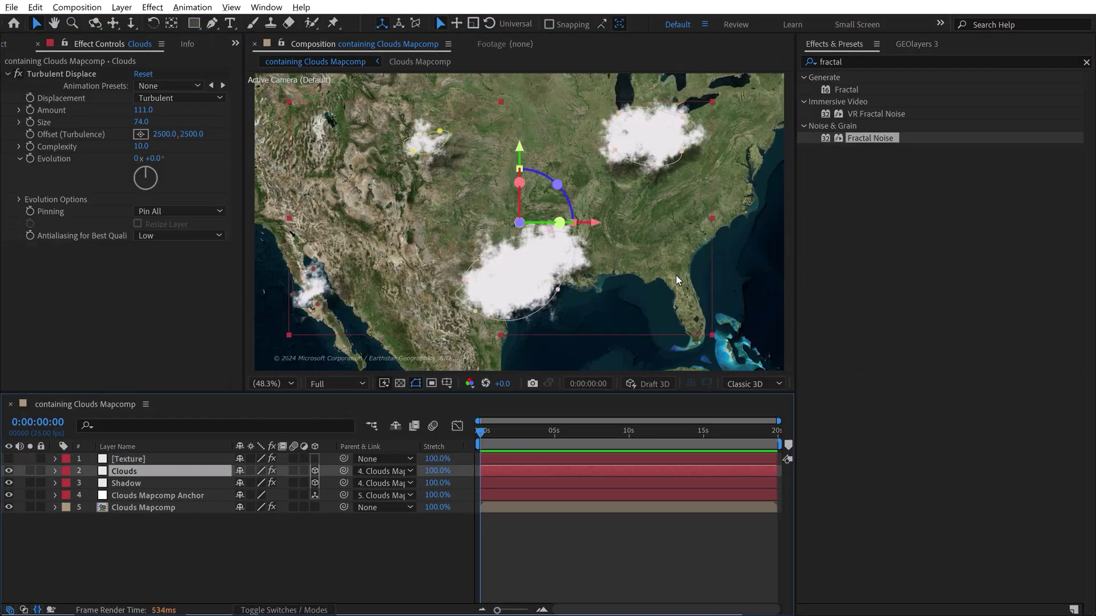
click(203, 110)
click(316, 212)
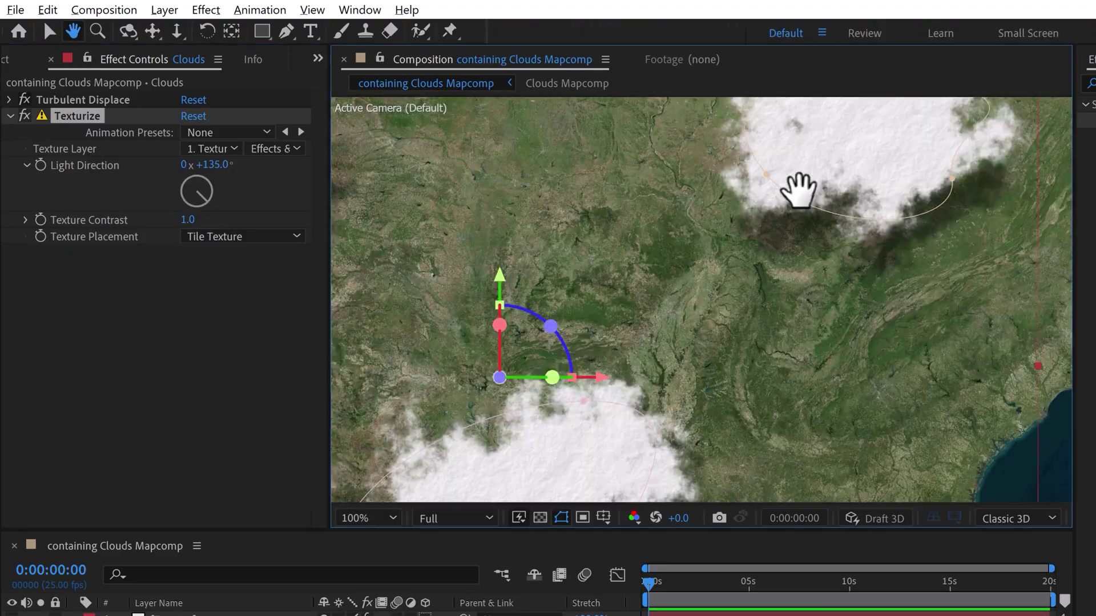
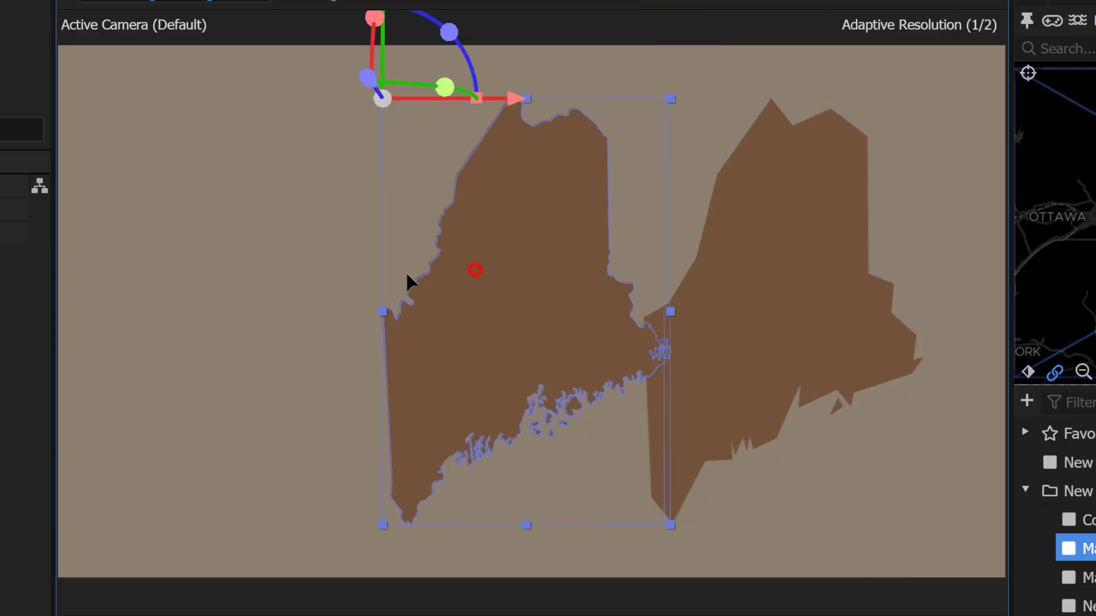
Move the detailed Maine shape away from the simplified one to compare them side by side, and select the simplified shape.
drag(407, 275, 322, 272)
click(571, 229)
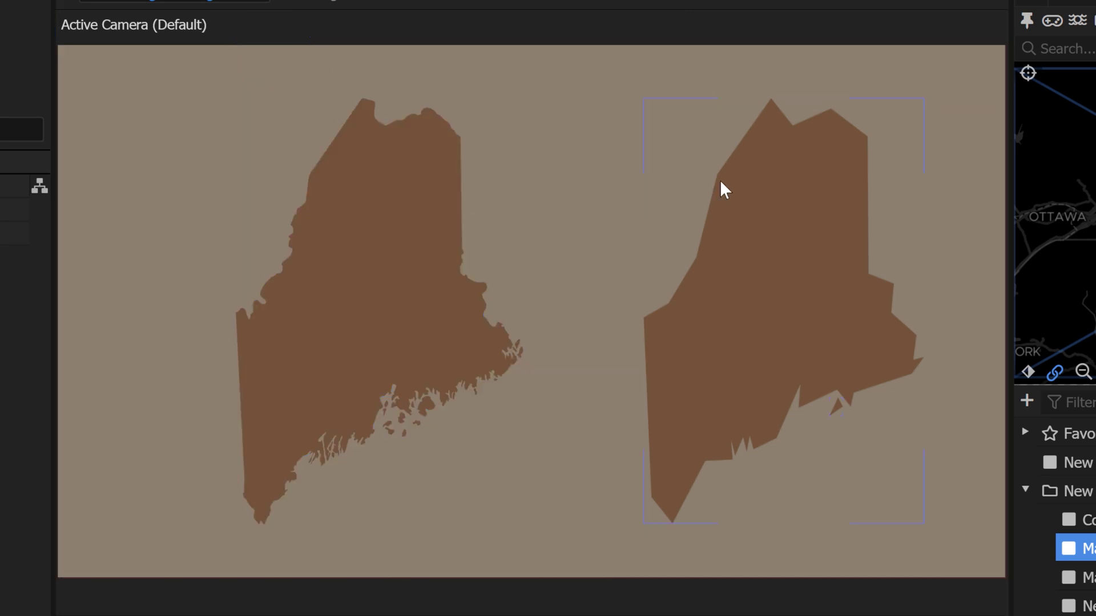
click(848, 292)
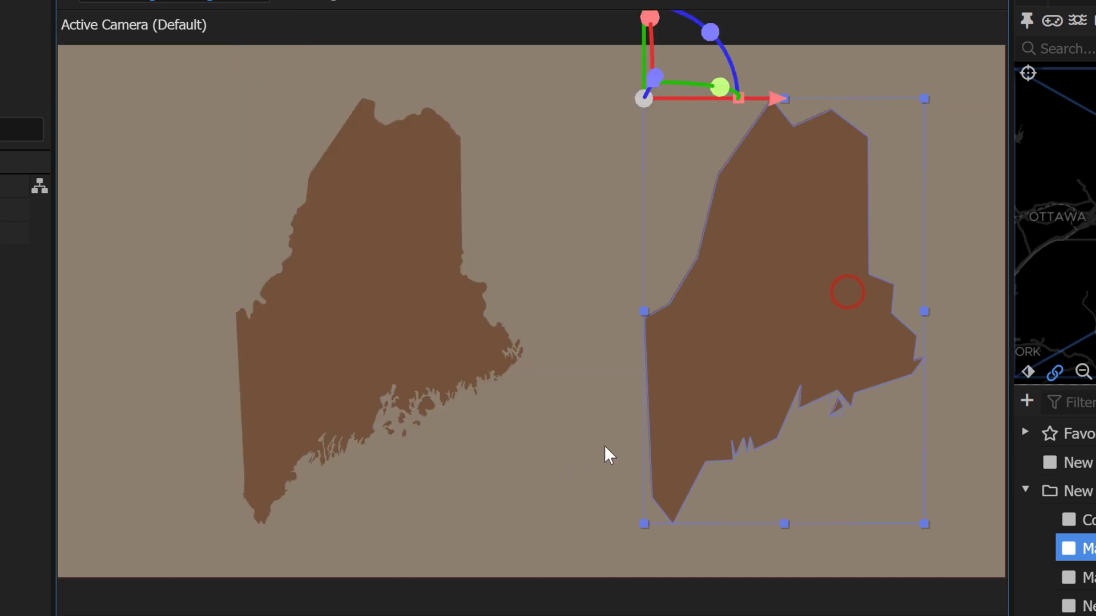
click(809, 268)
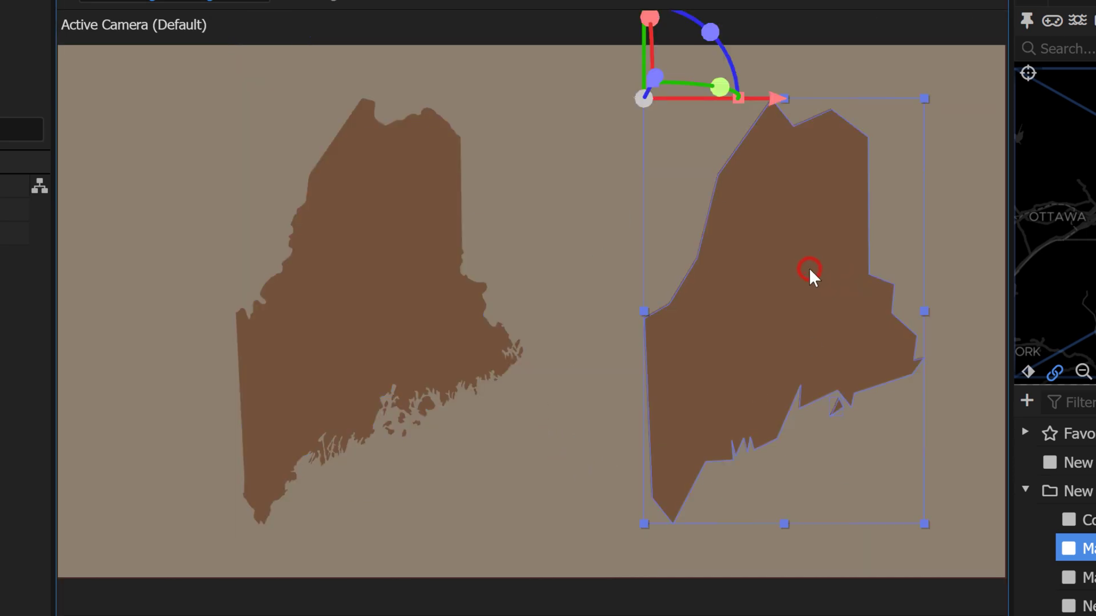